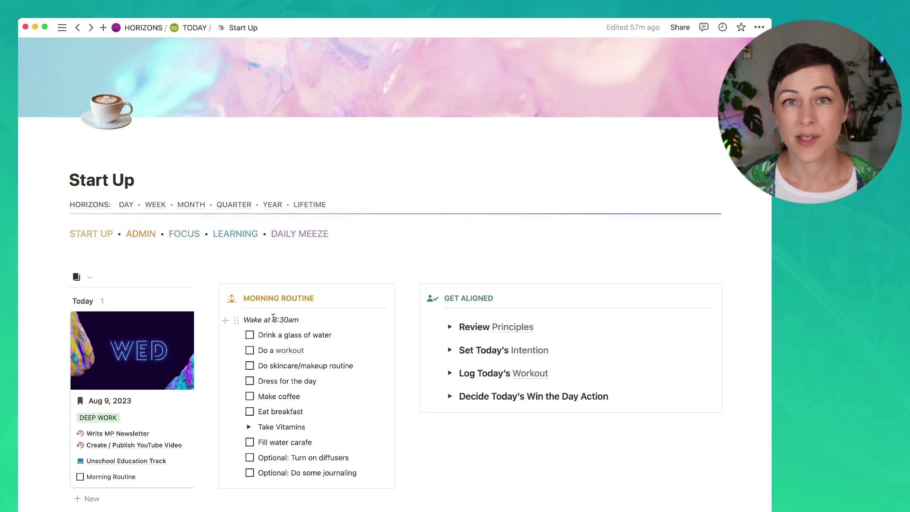
Expand the Take Vitamins list in the morning routine and examine how the Add Omega 3 button is configured.
mouse_move(287, 357)
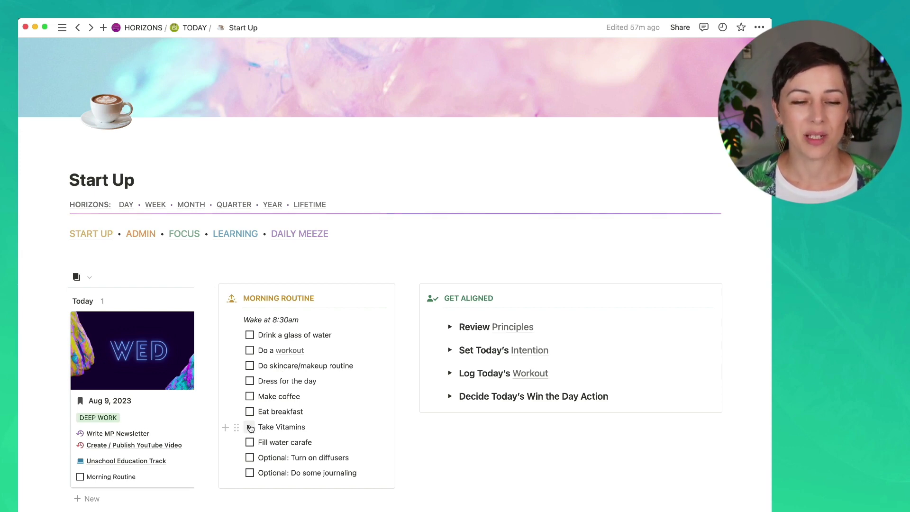
click(250, 426)
scroll(293, 245, down, 5)
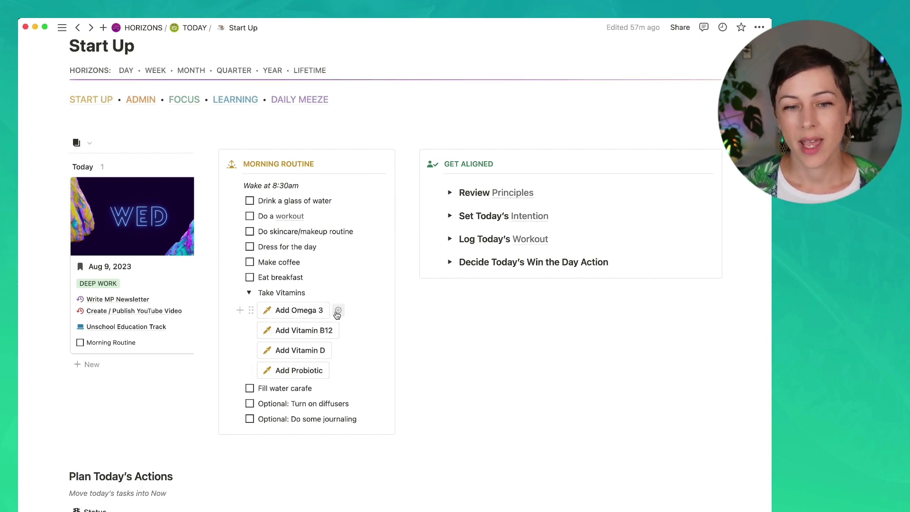
click(338, 311)
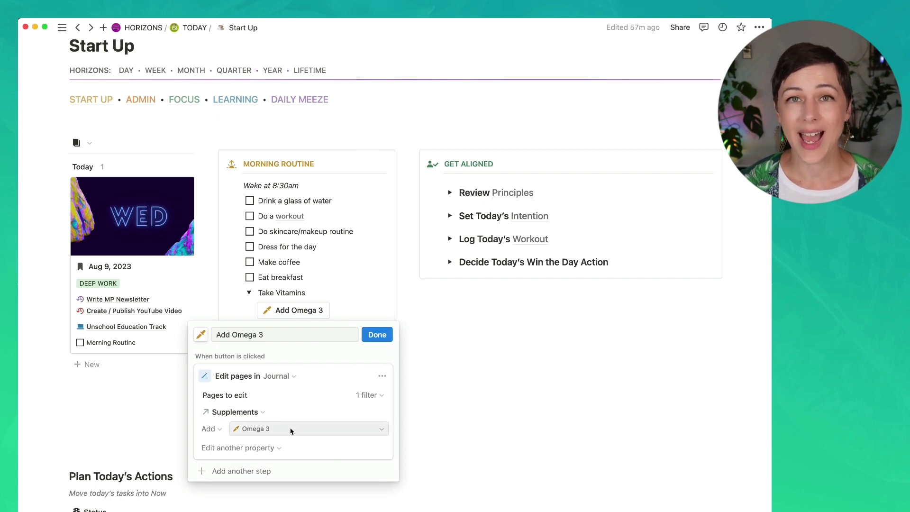
key(Escape)
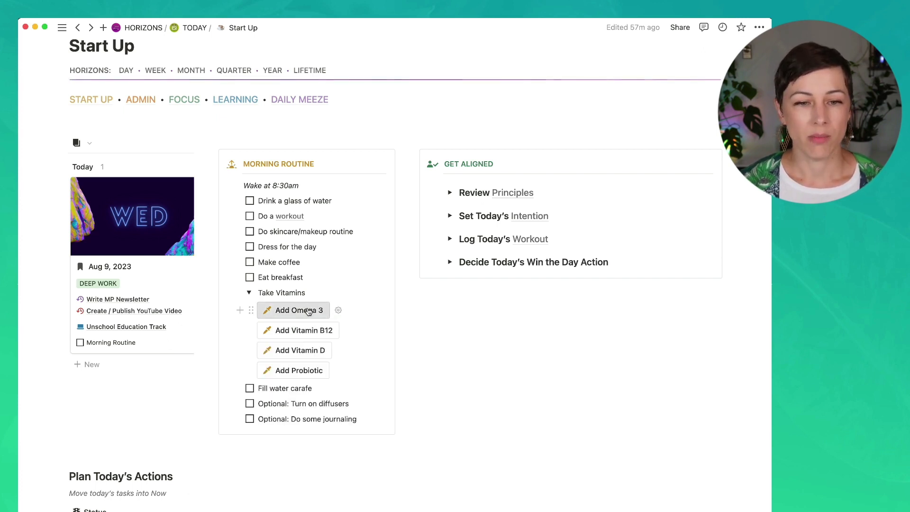
Add Omega 3 to today's journal entry with its vitamin button and check the entry's Supplements property.
click(308, 311)
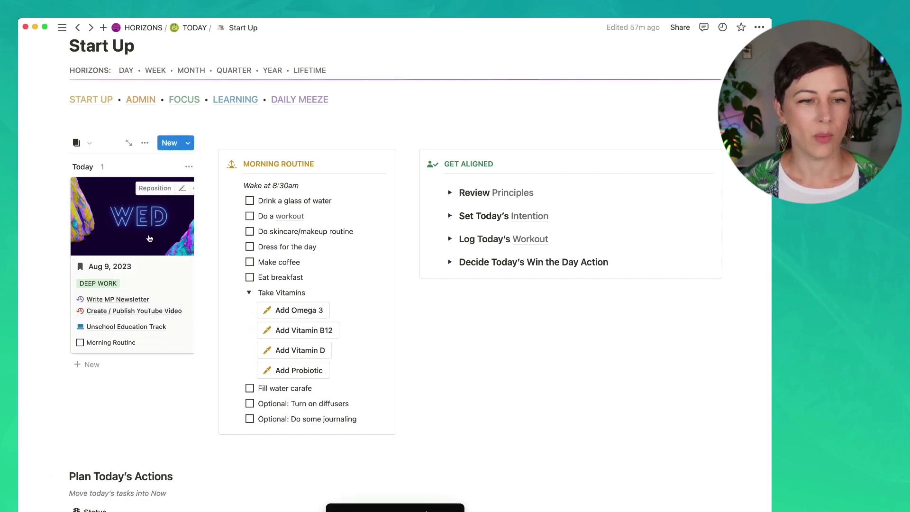
click(153, 233)
scroll(506, 272, down, 7)
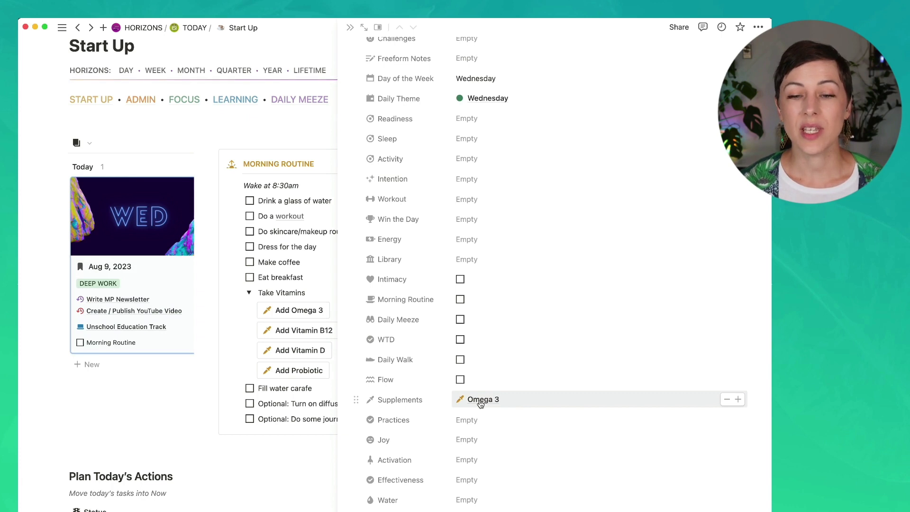
click(737, 399)
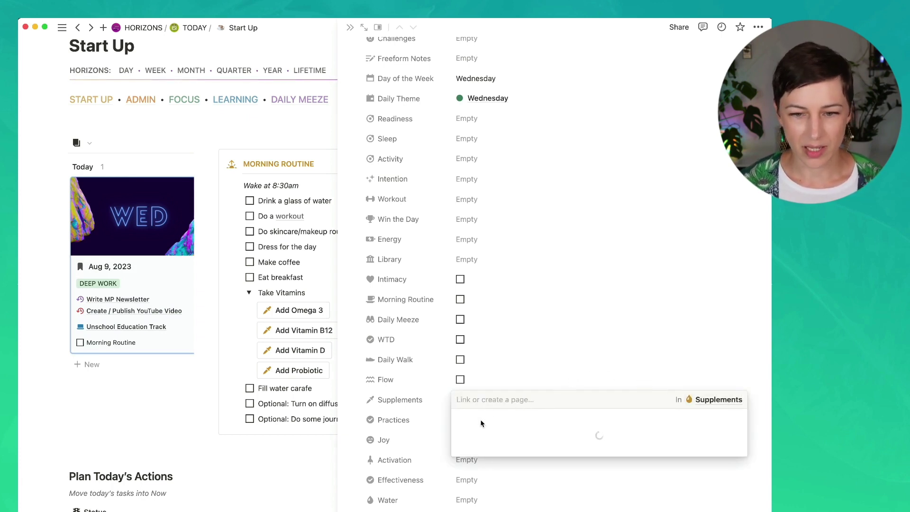
click(338, 260)
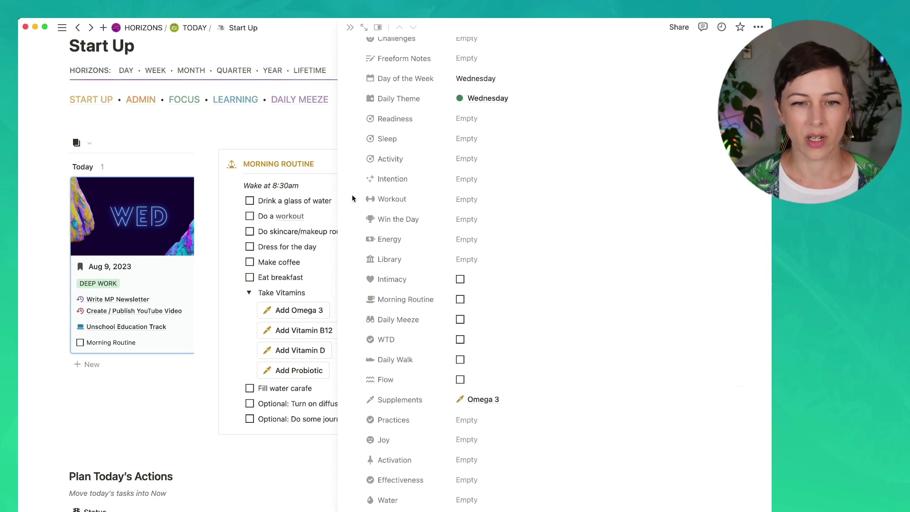
click(330, 58)
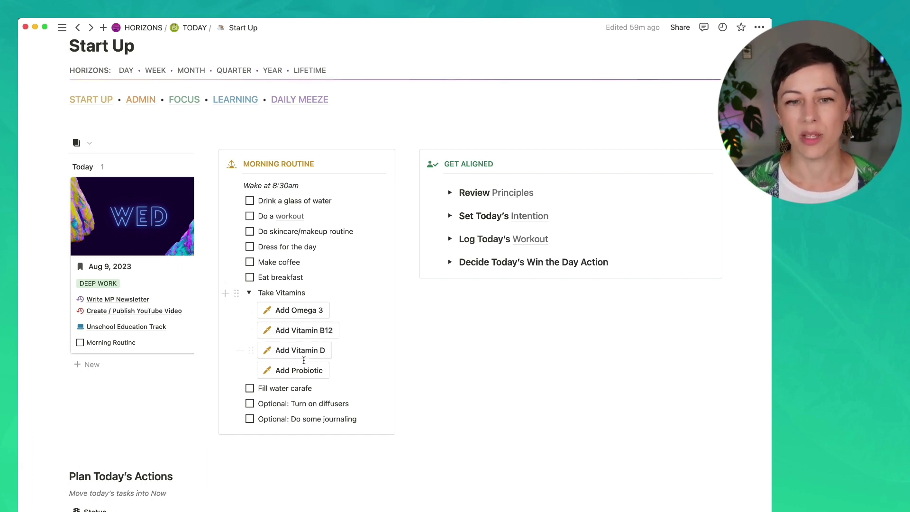
Add Vitamin B12, Vitamin D and Probiotic to today's supplements, and collapse the Take Vitamins list.
click(303, 330)
click(305, 351)
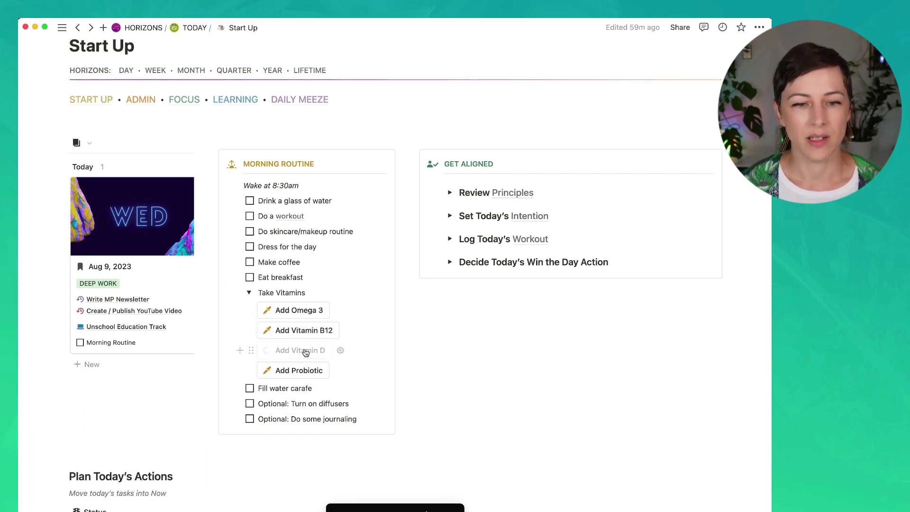
click(299, 370)
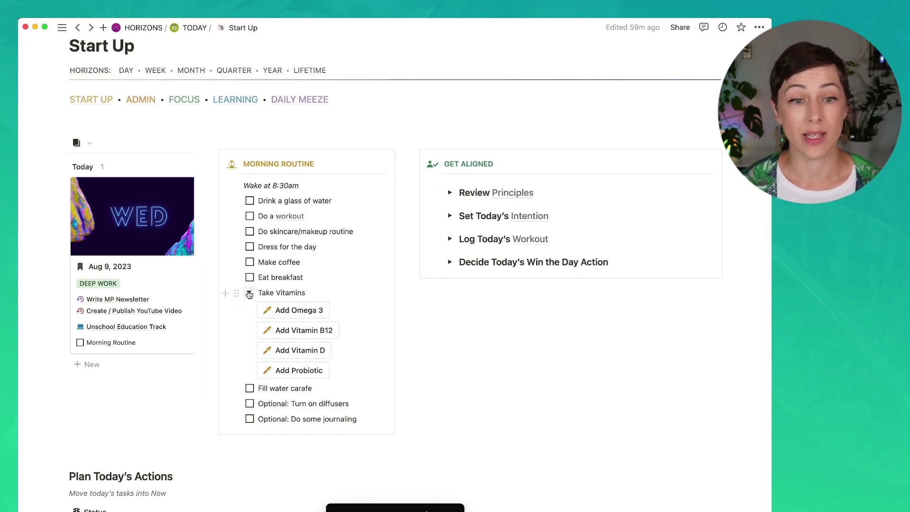
click(249, 293)
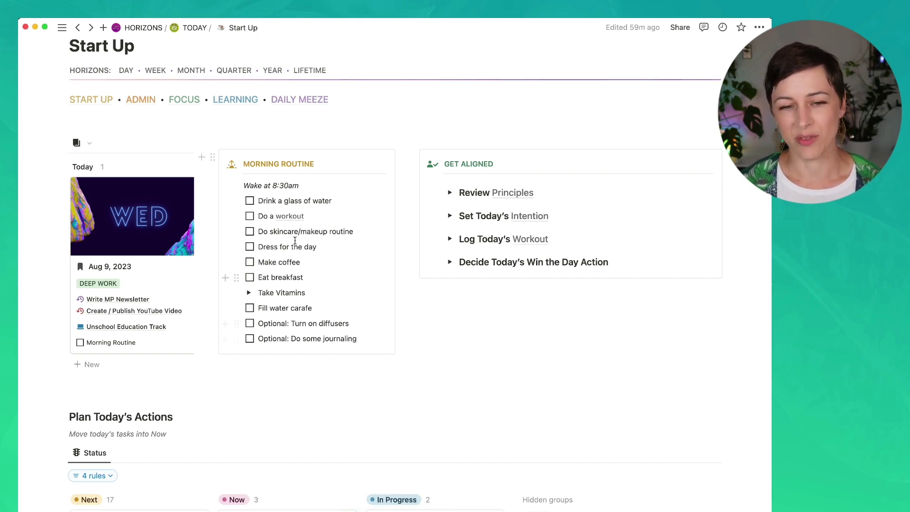
Check and uncheck Drink a glass of water, and mark Morning Routine as done on the Aug 9, 2023 card.
click(251, 201)
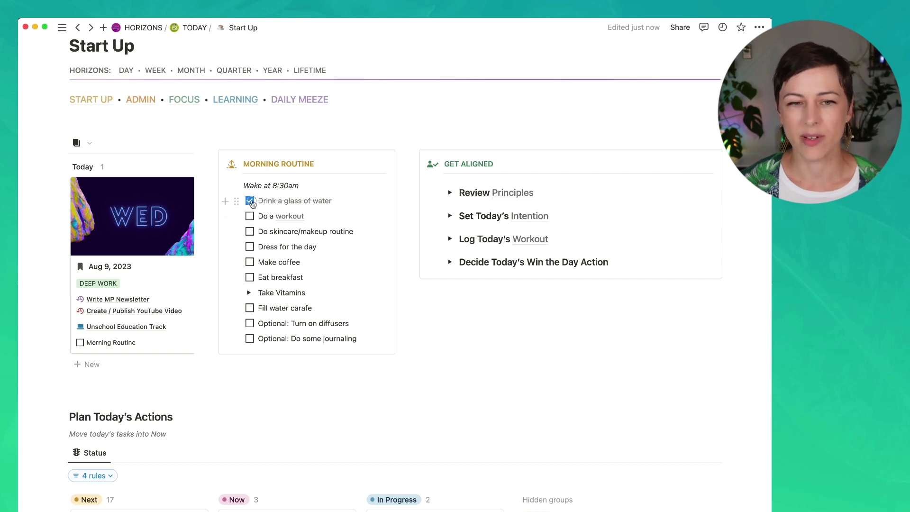
click(251, 201)
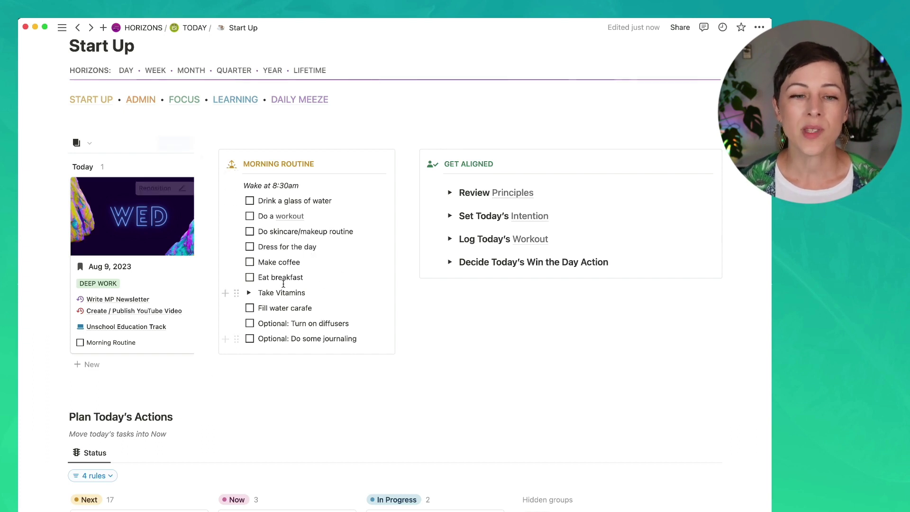
click(80, 342)
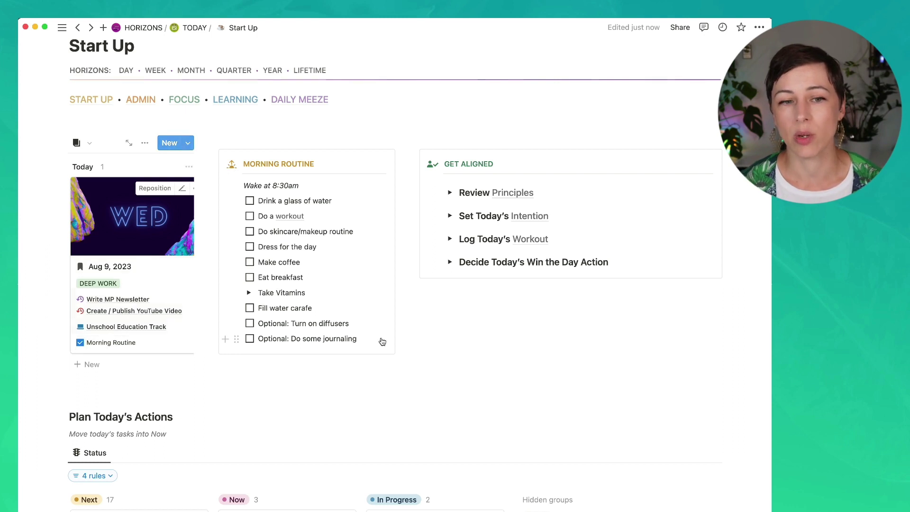
drag(114, 343, 477, 335)
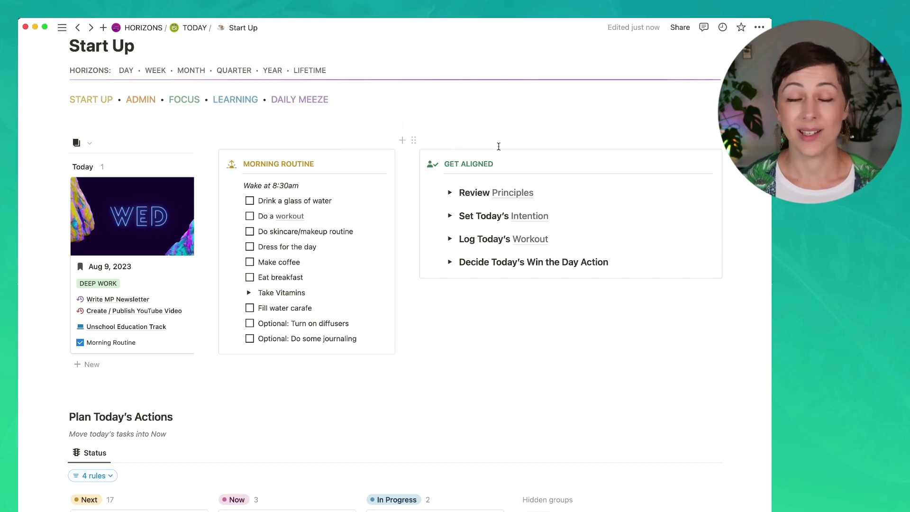
Review the Principles list under Get Aligned, including the details of the Stay curious principle, and collapse it.
click(450, 195)
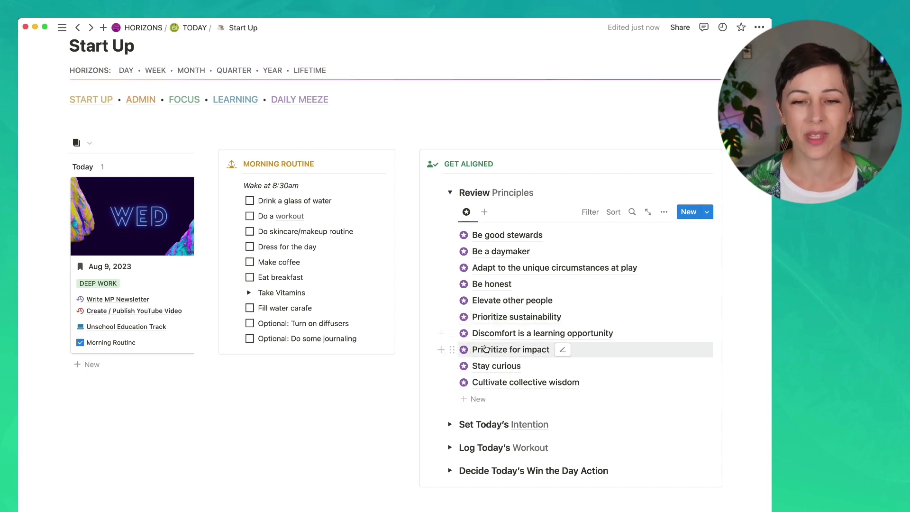
click(489, 367)
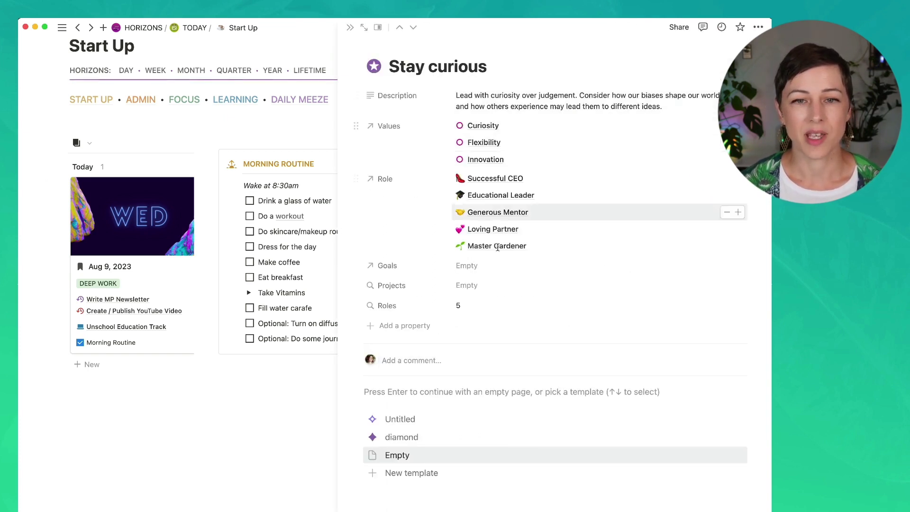
click(350, 27)
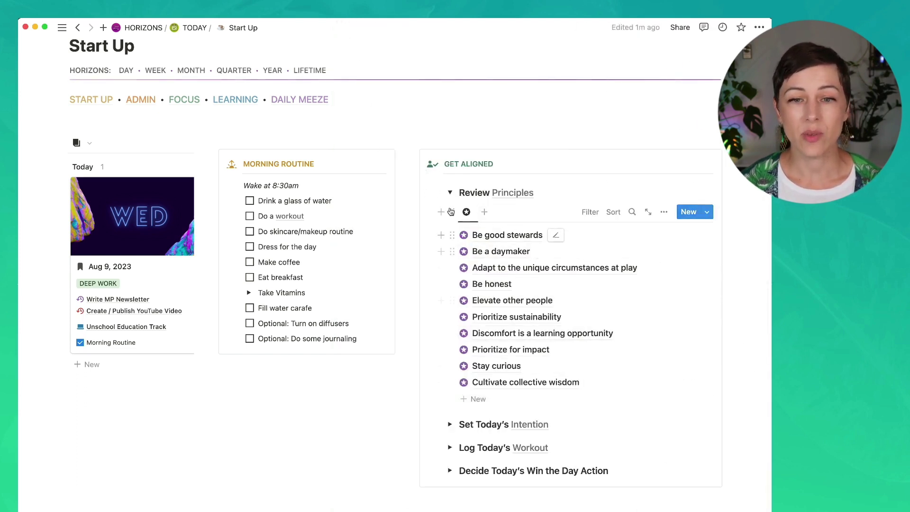
click(450, 193)
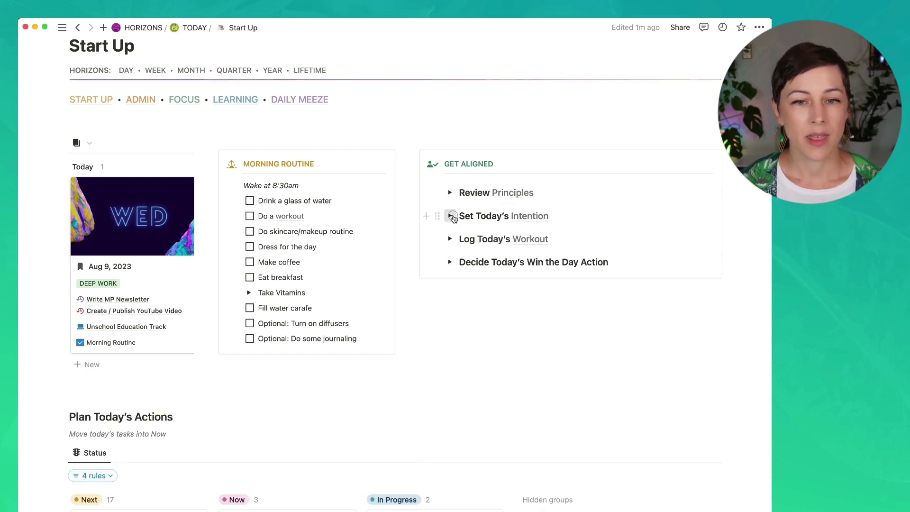
Expand Set Today's Intention and examine the Intention choices inside the Aug 9, 2023 journal entry.
click(450, 216)
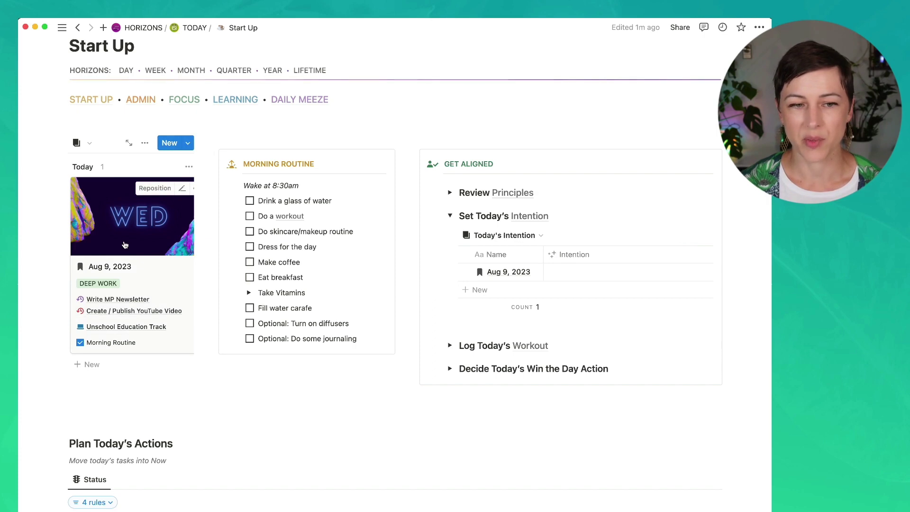
click(124, 243)
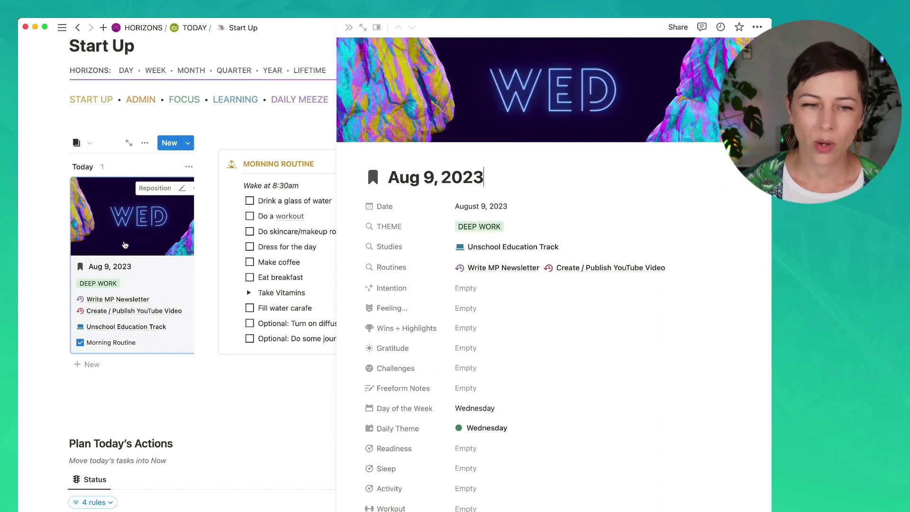
click(494, 290)
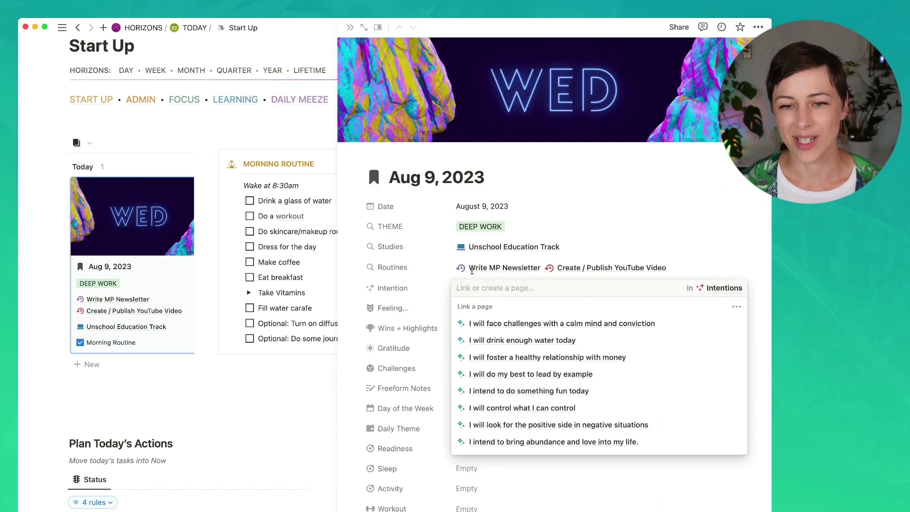
click(347, 28)
click(349, 27)
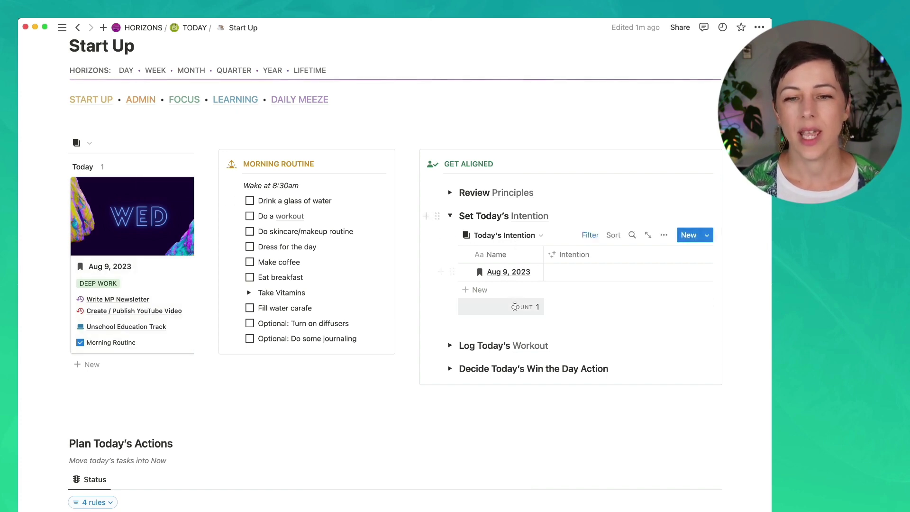
Set the Aug 9, 2023 intention to "I intend to do something fun today" and collapse the intention section.
click(571, 276)
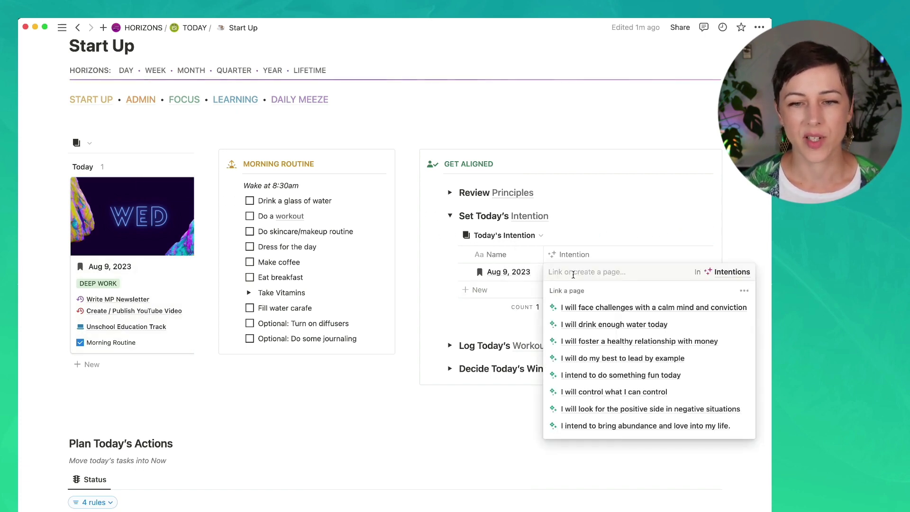
scroll(633, 327, down, 5)
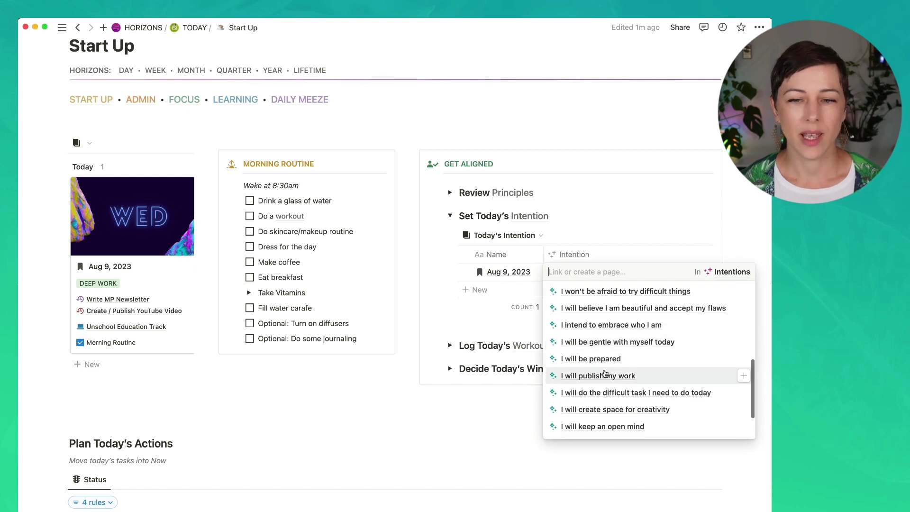
scroll(633, 321, up, 6)
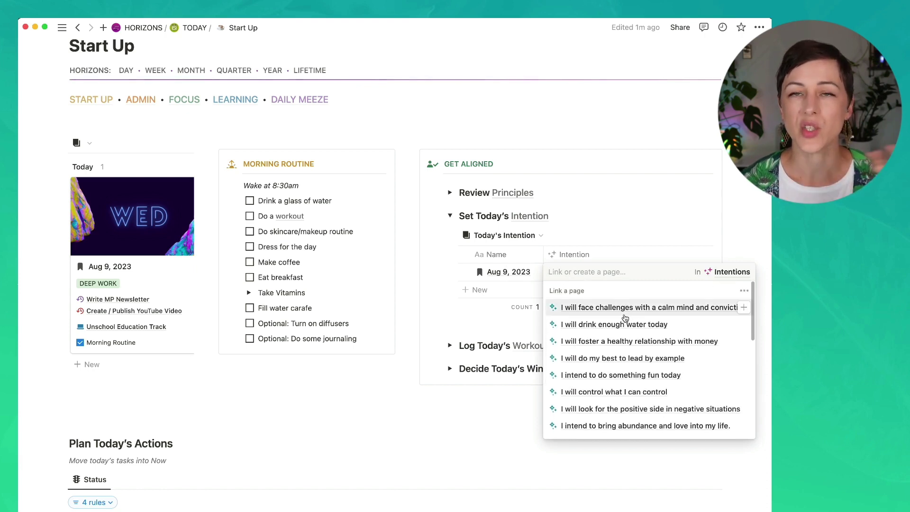
click(741, 239)
click(582, 277)
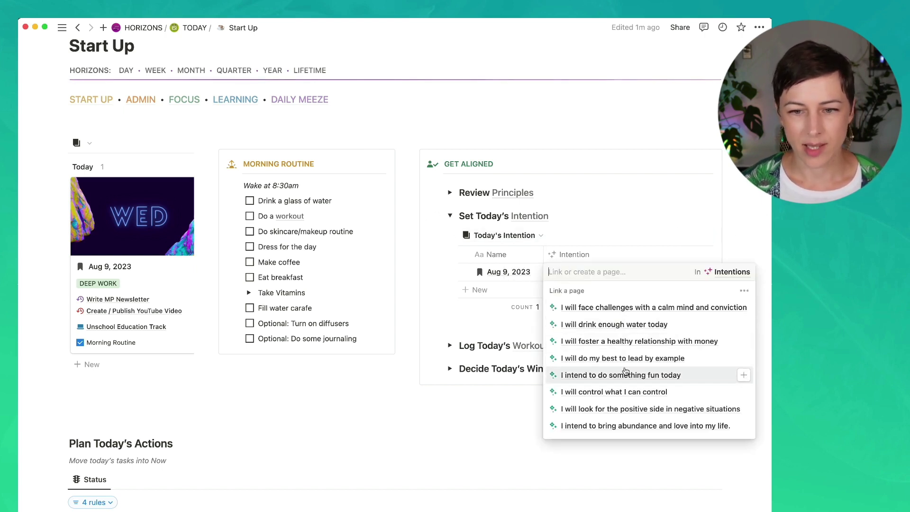
click(624, 376)
click(730, 216)
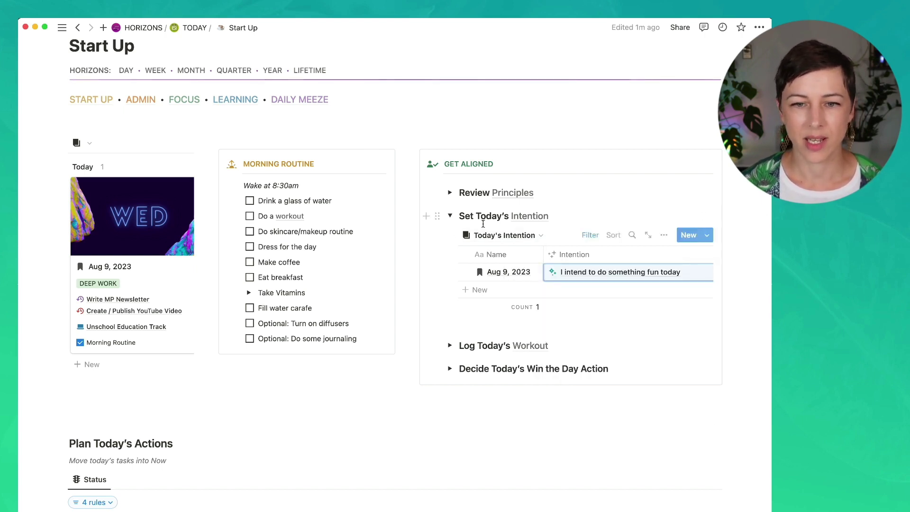
click(450, 215)
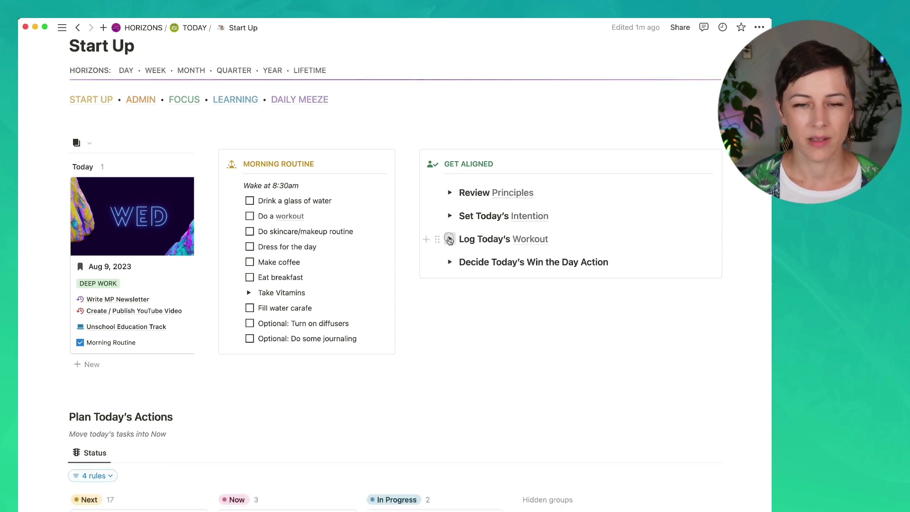
Expand Log Today's Workout and examine the Activity templates and the journal pages available to link to the Workout entry.
click(449, 239)
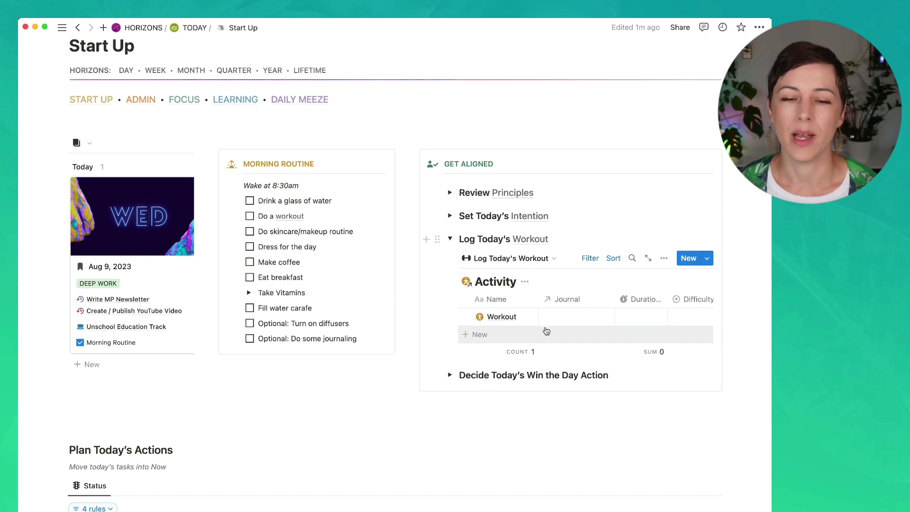
mouse_move(491, 321)
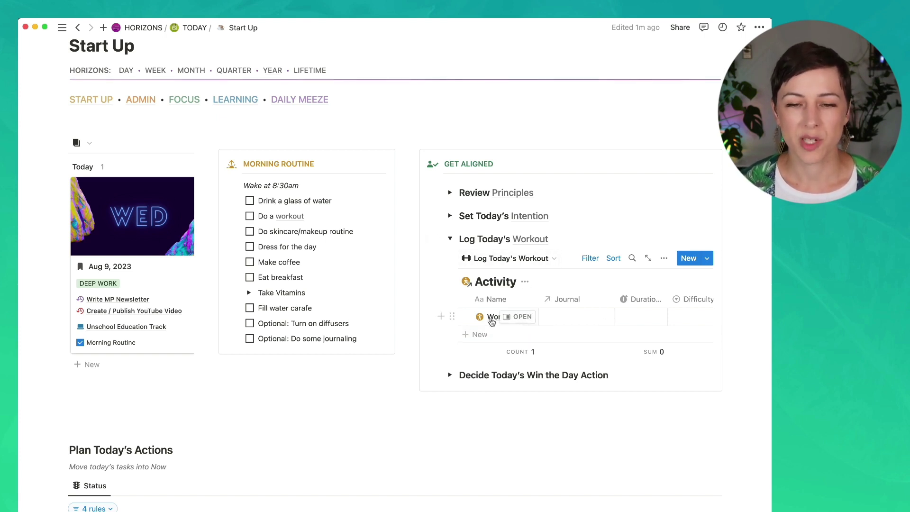
click(707, 258)
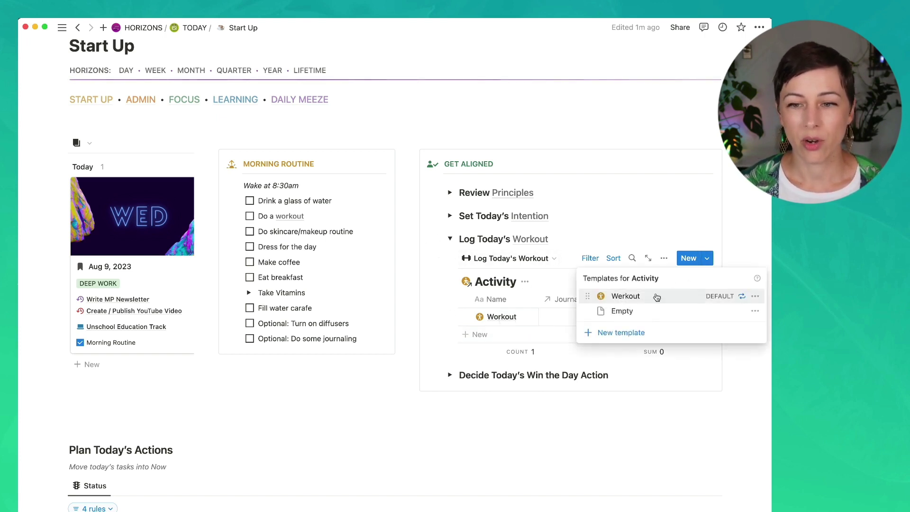
click(732, 256)
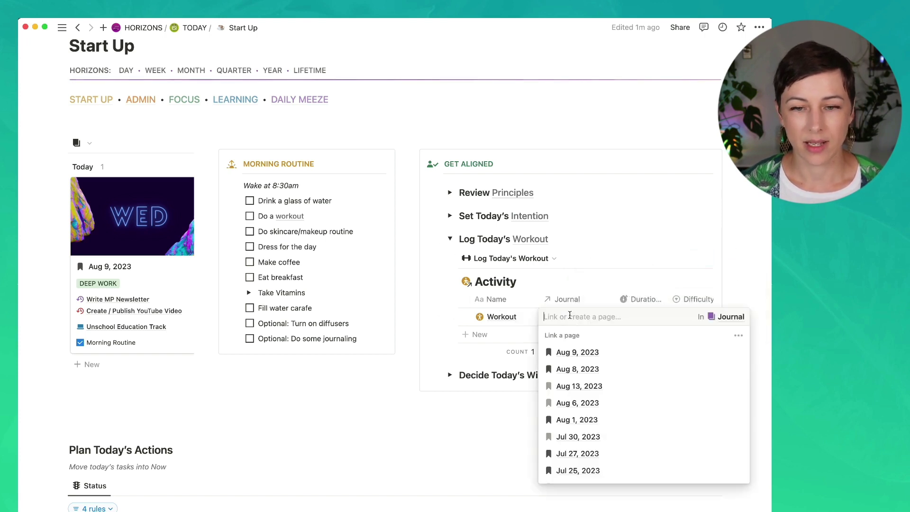
click(560, 293)
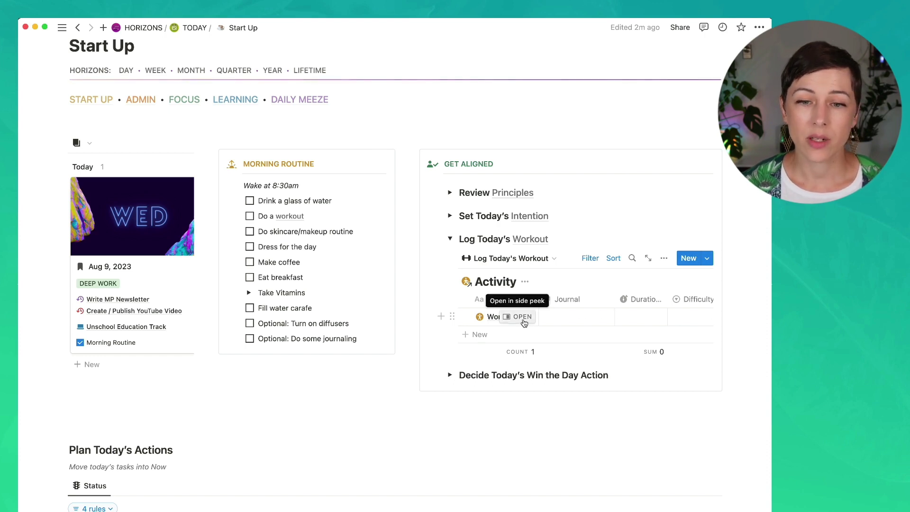
Connect the Workout entry to today's journal and set it to the Intermediate Total Body 30m preset, closing the workout section.
click(505, 323)
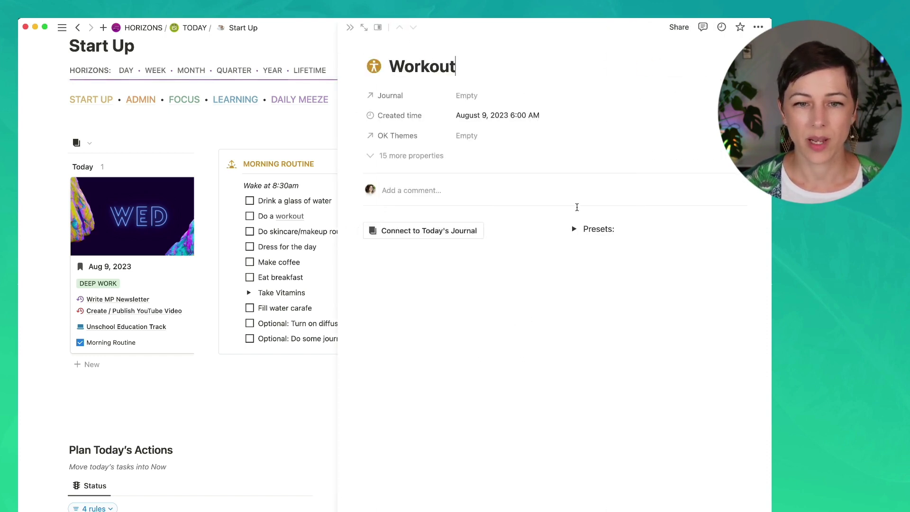
click(450, 231)
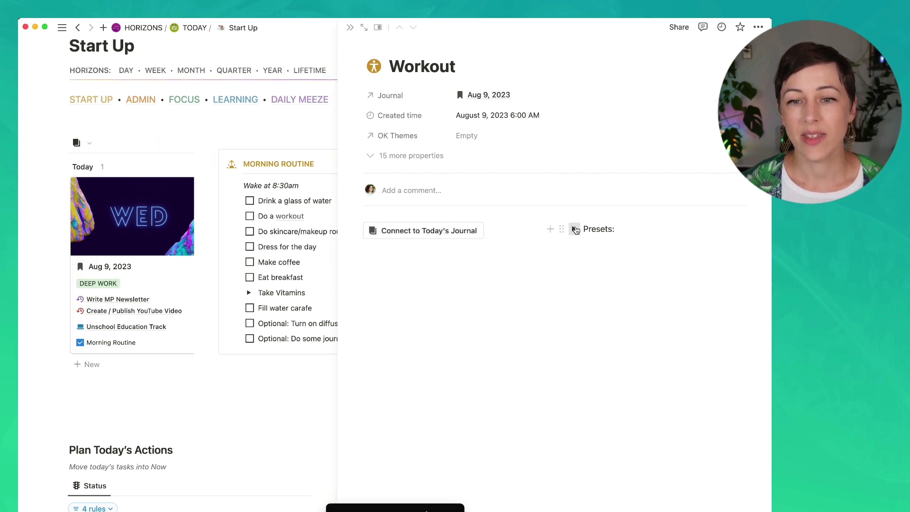
click(575, 230)
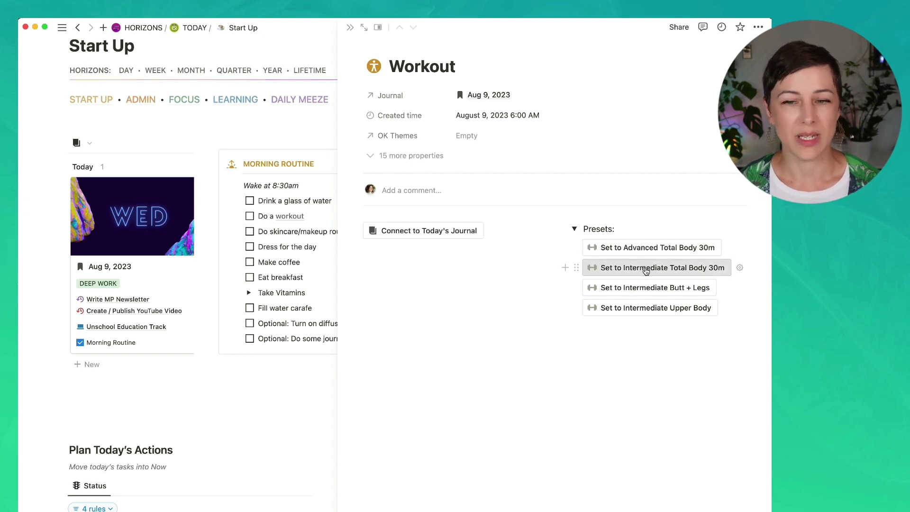
click(646, 268)
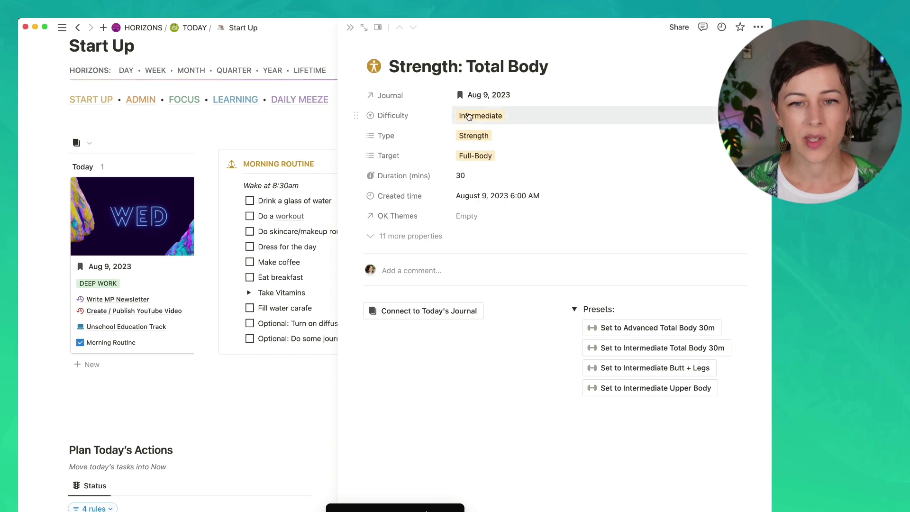
drag(389, 67, 561, 69)
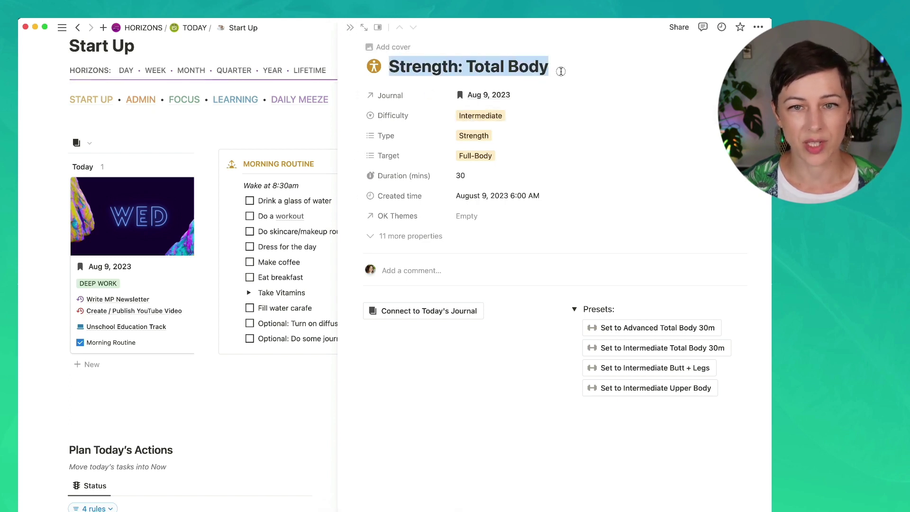
click(350, 27)
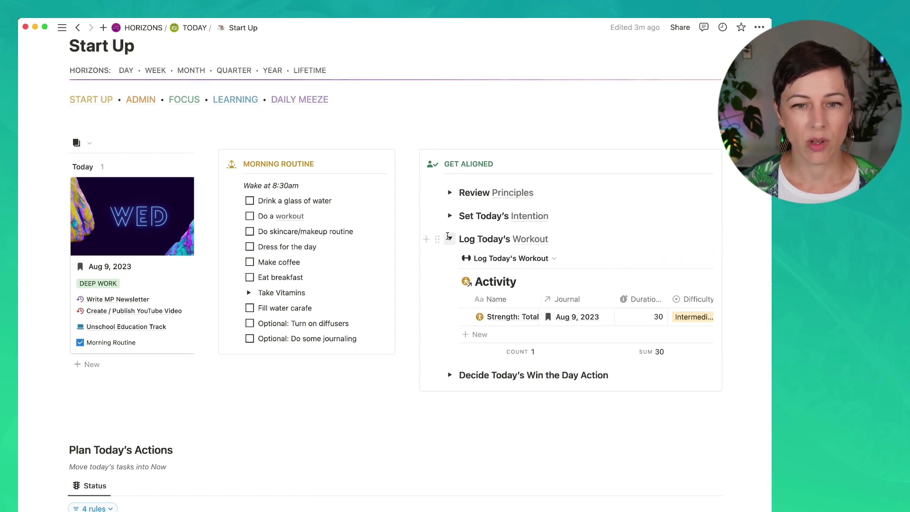
click(450, 238)
Under Decide Today's Win the Day Action, link Create / Publish YouTube Video as the Aug 9, 2023 Win the Day and collapse the section.
click(450, 262)
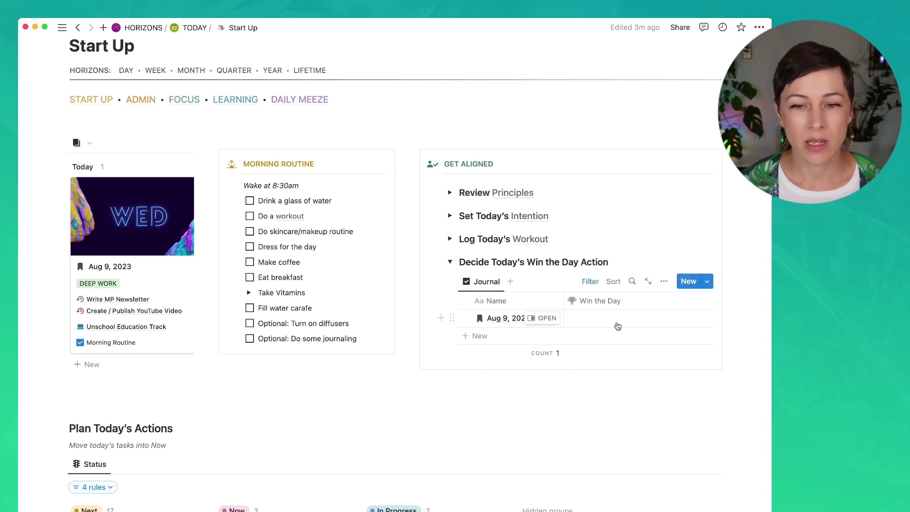
click(614, 320)
text(yout)
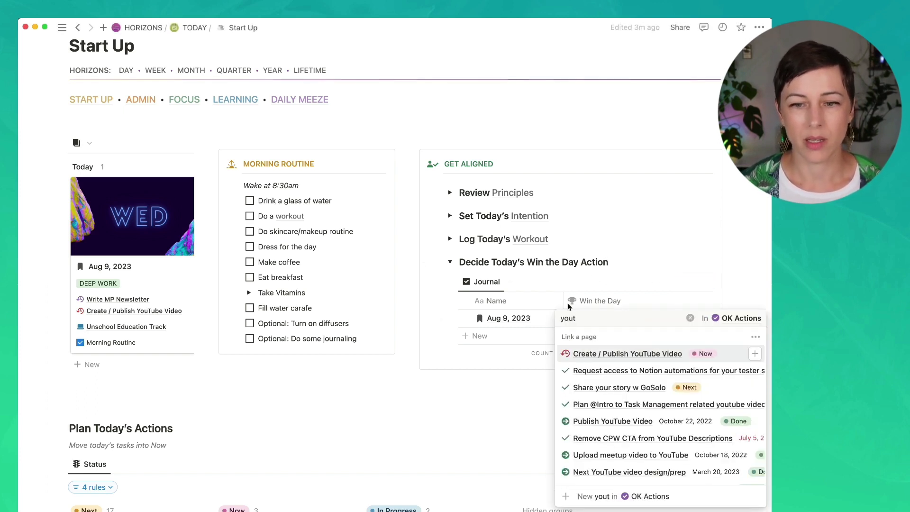
click(604, 357)
click(720, 289)
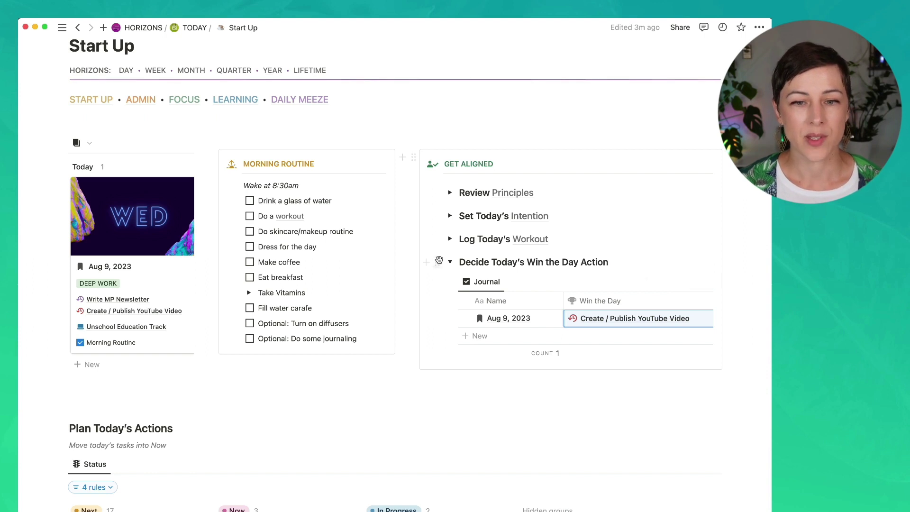
click(450, 261)
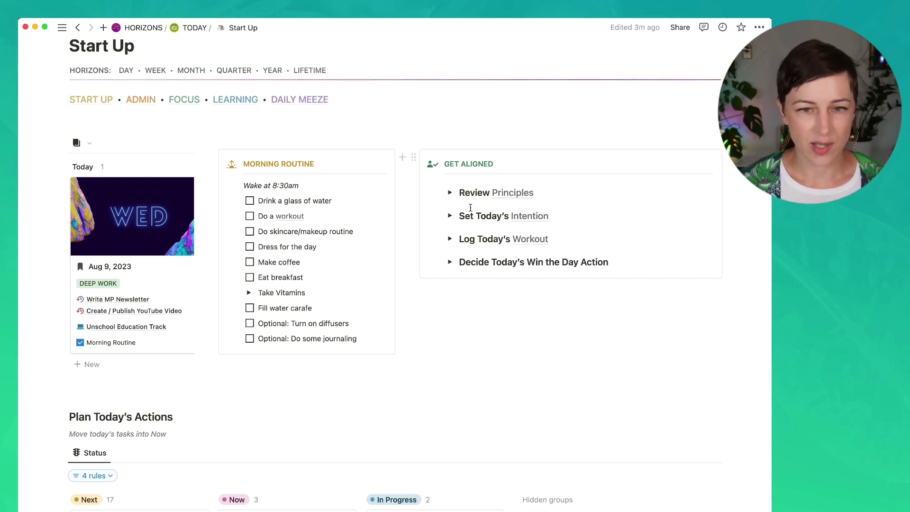
In Plan Today's Actions, move the Create / Publish YouTube Video card from Now to the first place in In Progress.
scroll(543, 280, down, 1)
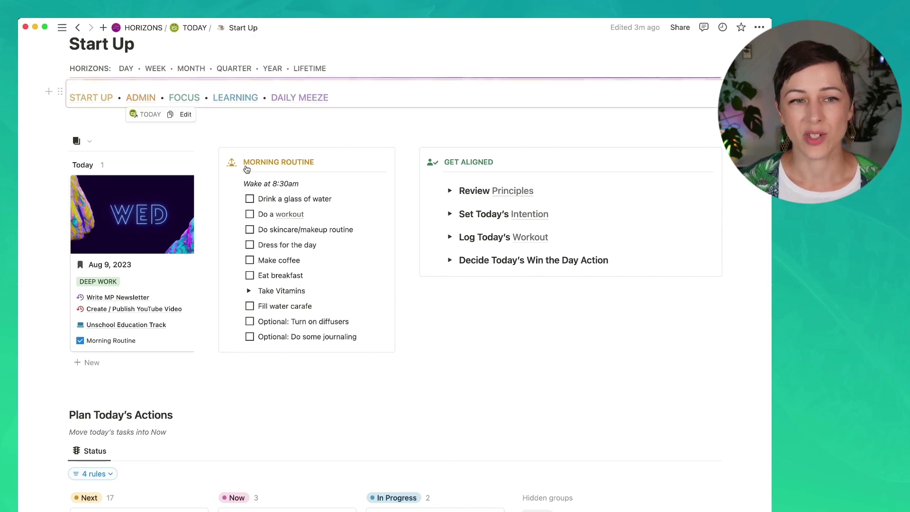
scroll(467, 280, down, 3)
scroll(468, 280, down, 1)
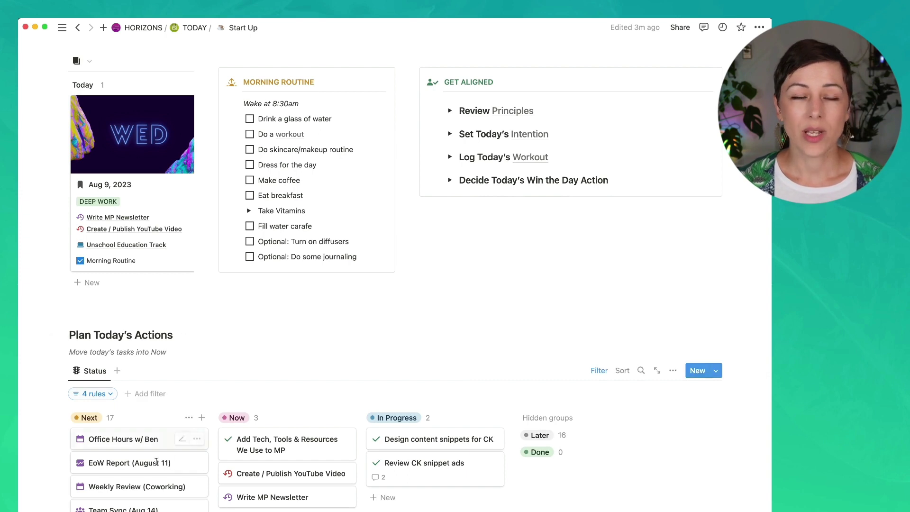
scroll(203, 339, down, 1)
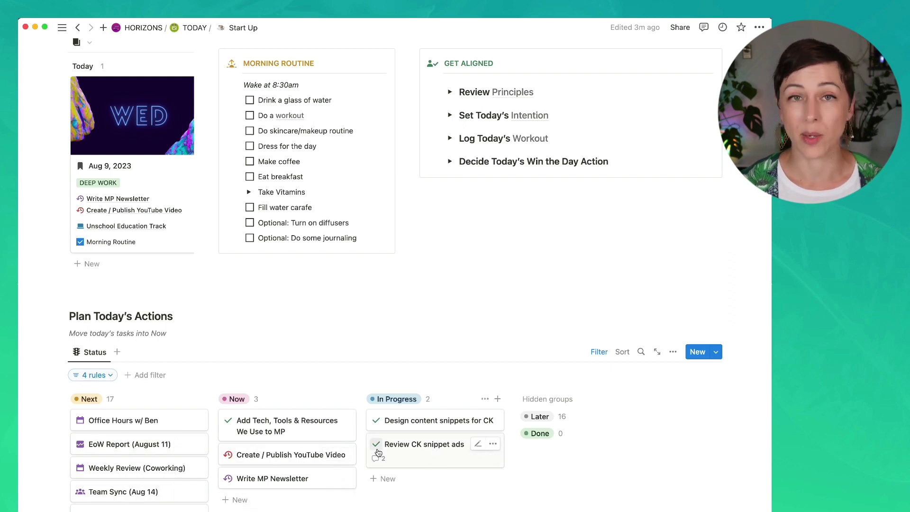
drag(293, 455, 422, 410)
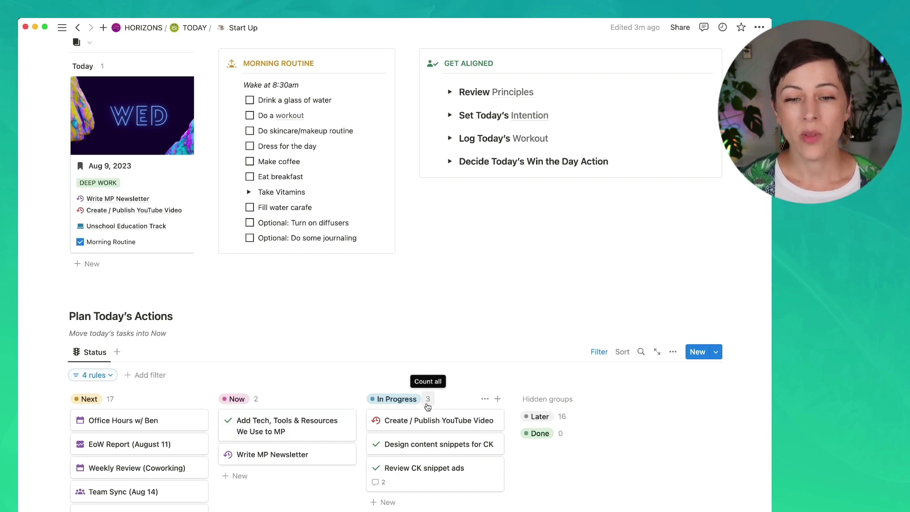
Change the status board's column calculation to the sum of Hours.
click(428, 401)
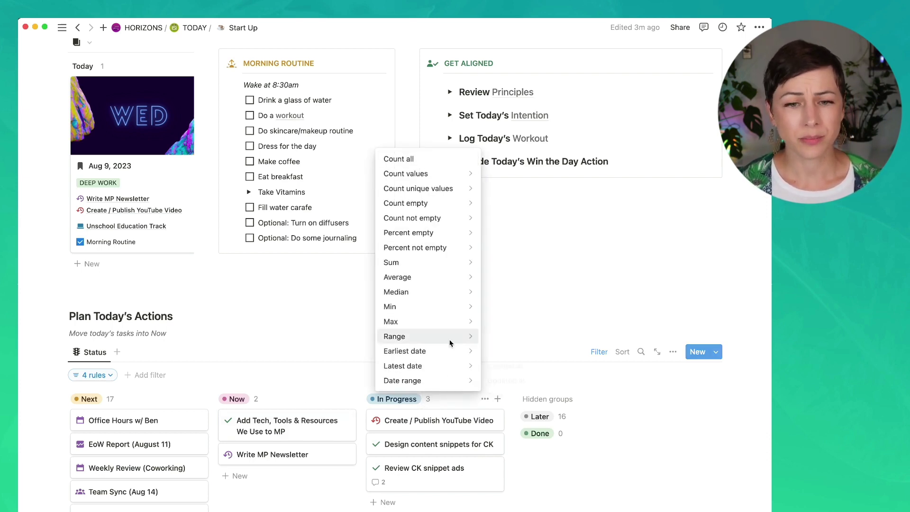
mouse_move(428, 269)
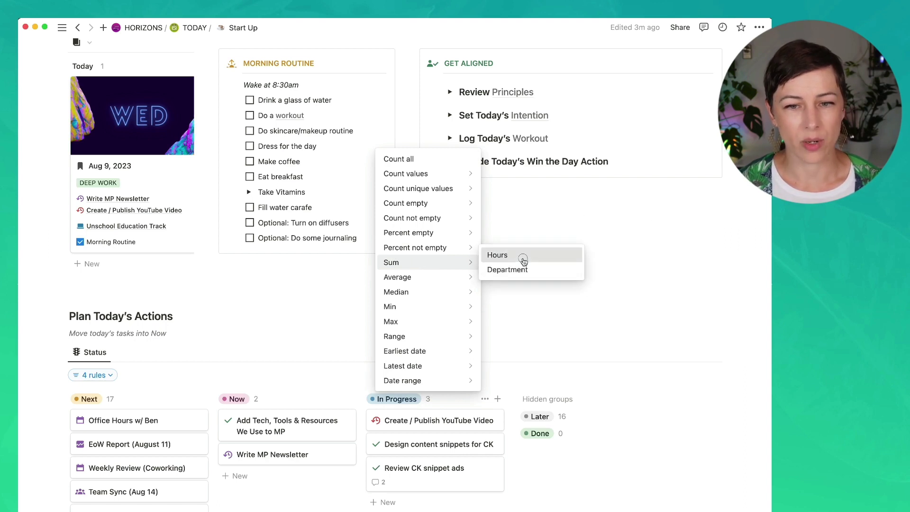
click(521, 256)
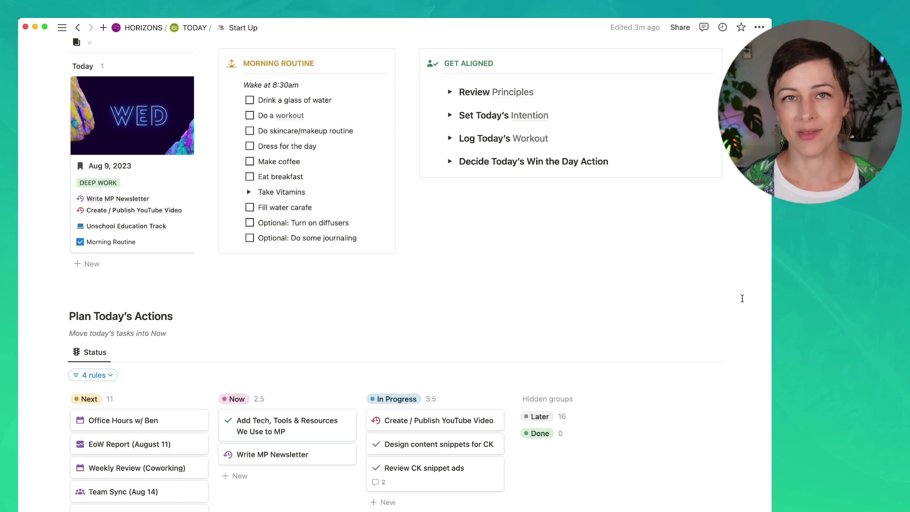
scroll(742, 298, down, 6)
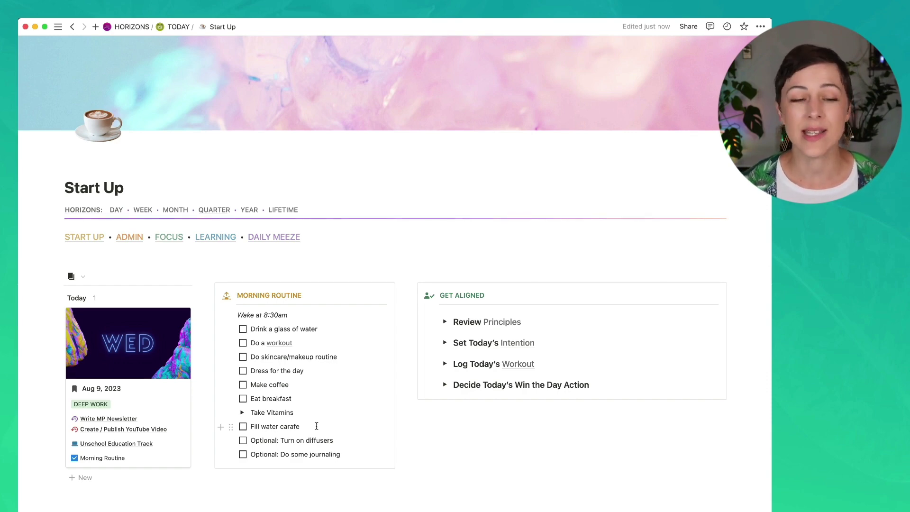
Examine the supplement options under Take Vitamins in the Morning Routine and collapse the list.
click(242, 412)
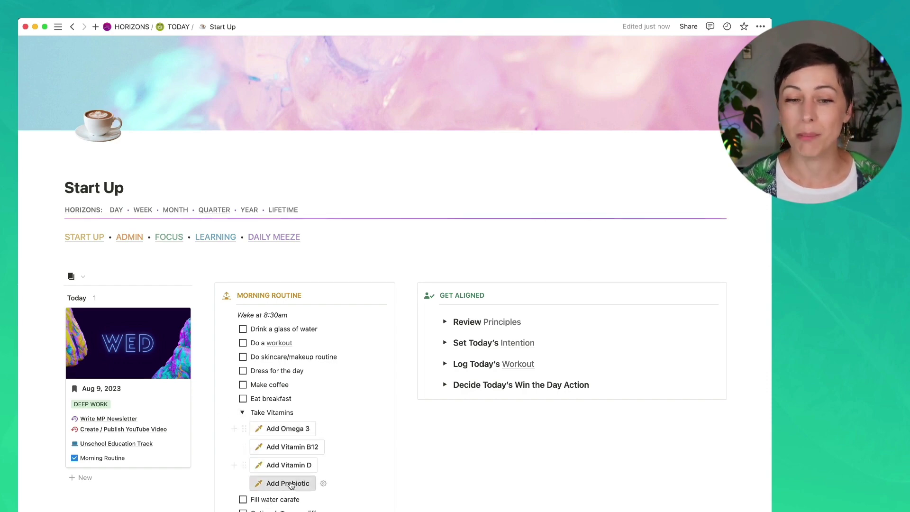
click(242, 412)
click(508, 429)
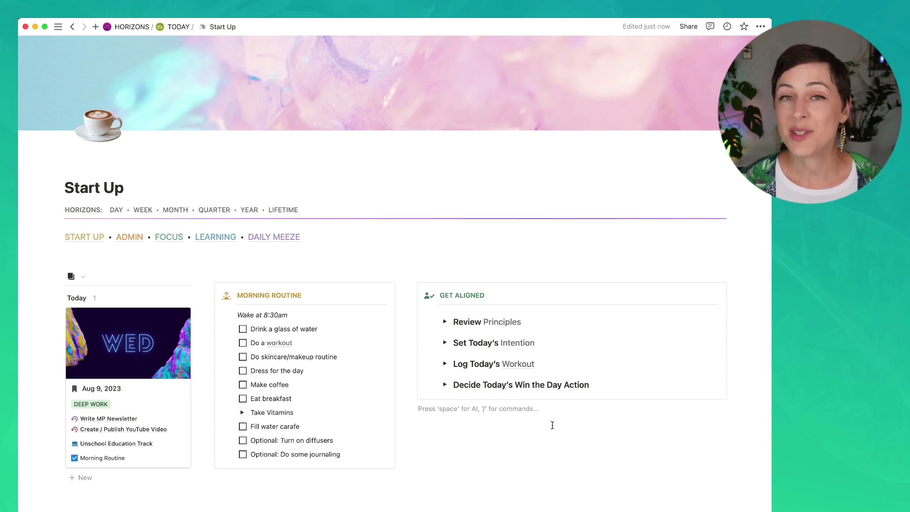